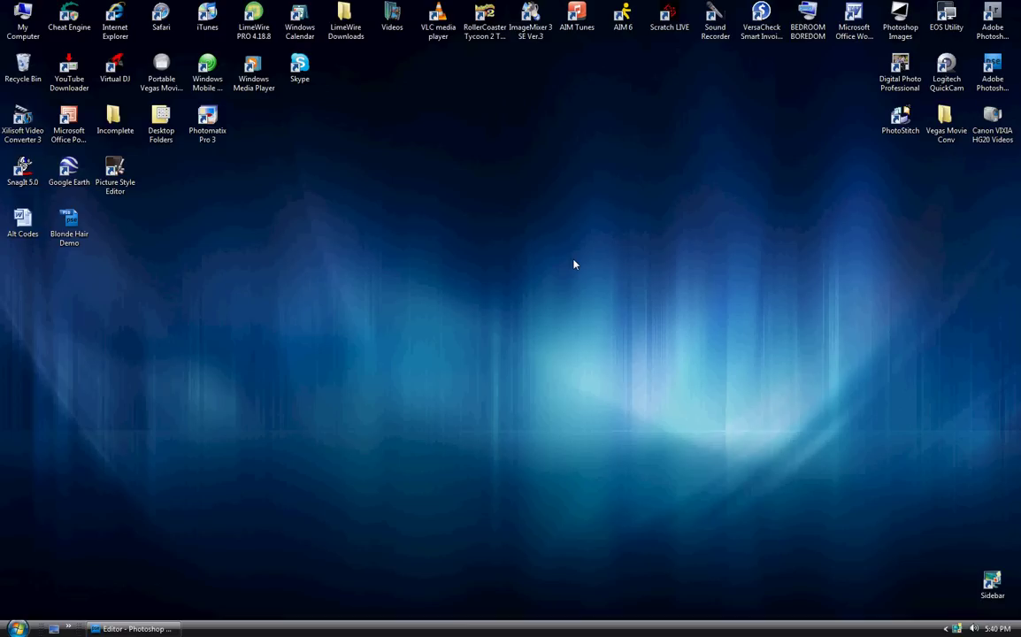
Step: Restore the Photoshop Elements editor showing Blonde Hair Demo.psd
click(134, 628)
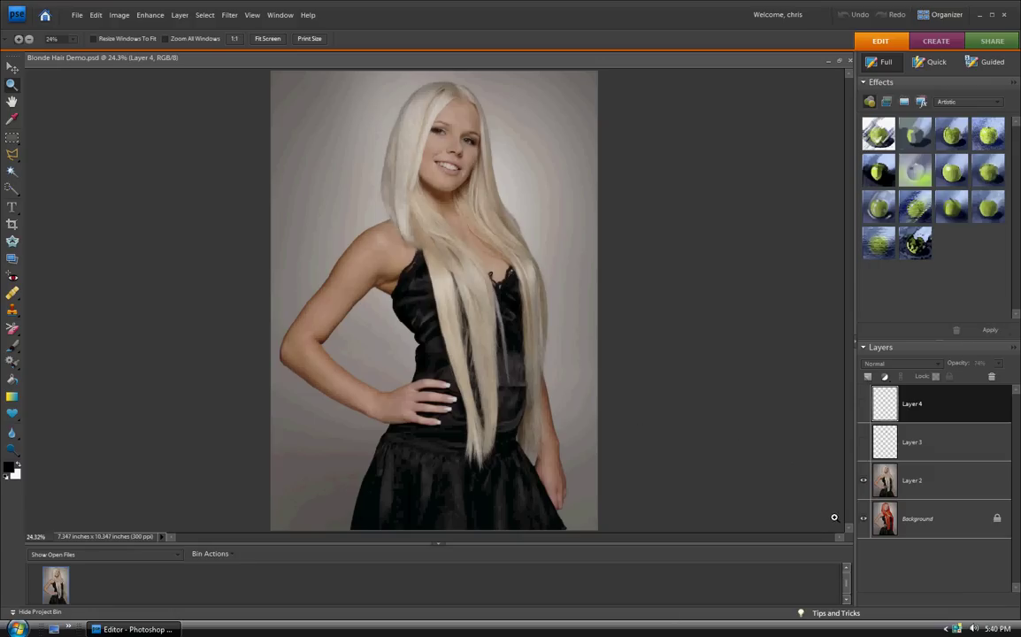
Step: Hide the blonde Layer 2 and zoom in on the woman's face
click(865, 483)
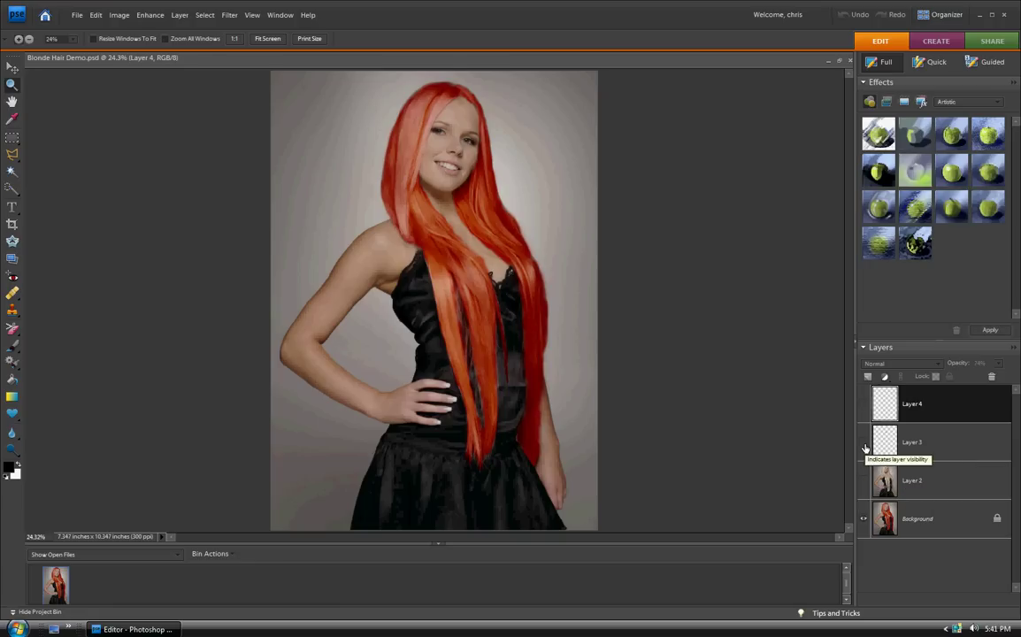
click(448, 151)
click(448, 150)
click(448, 150)
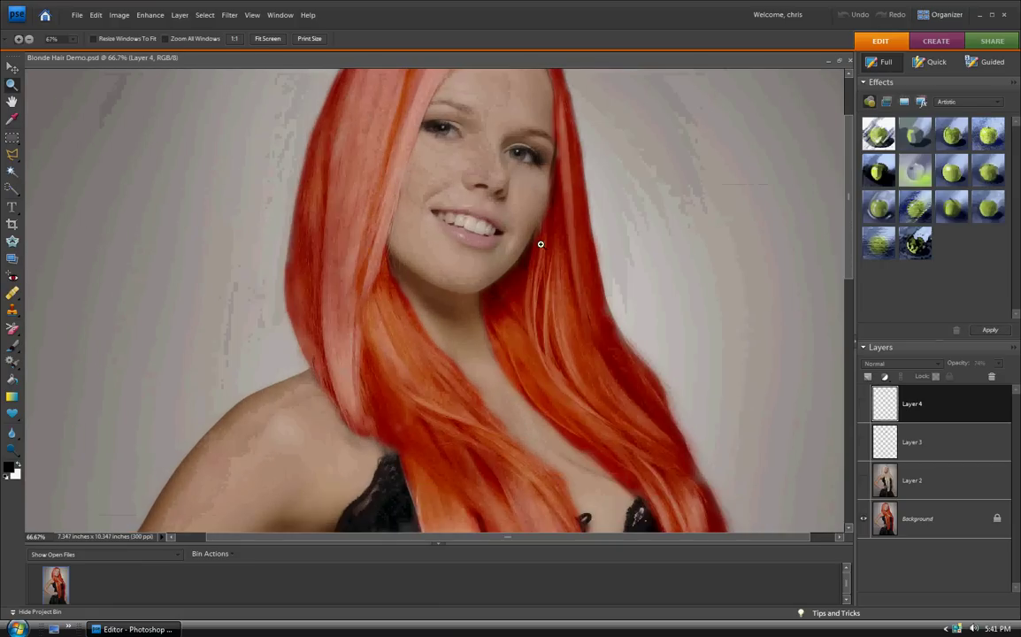
scroll(540, 265, up, 3)
Step: Preview lip and eye-makeup Layers 3 and 4 at 25% view, then hide them again
click(865, 444)
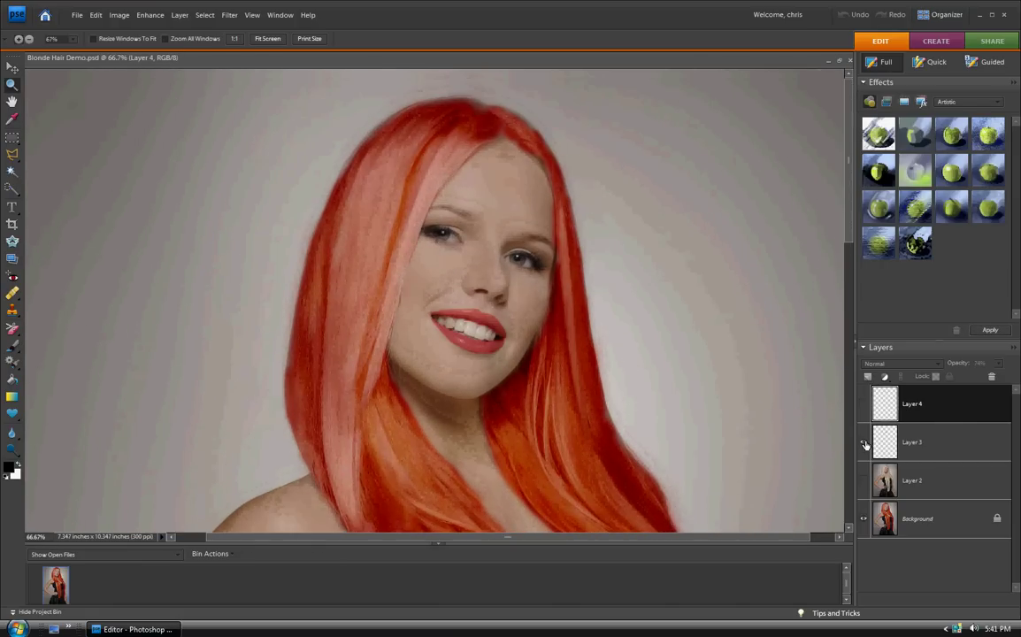
click(865, 405)
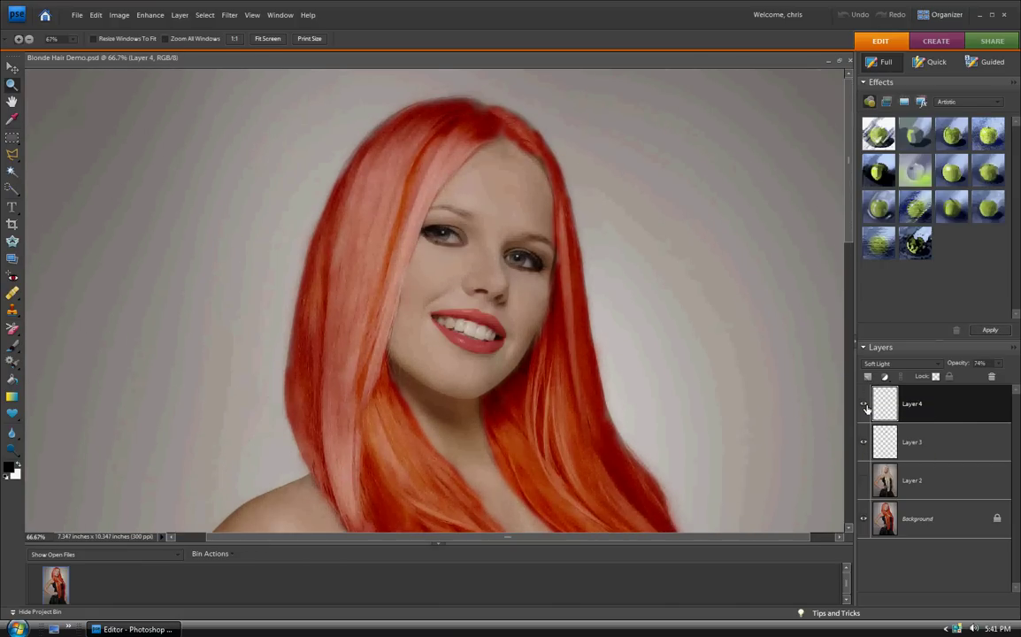
alt+click(558, 333)
scroll(531, 292, up, 3)
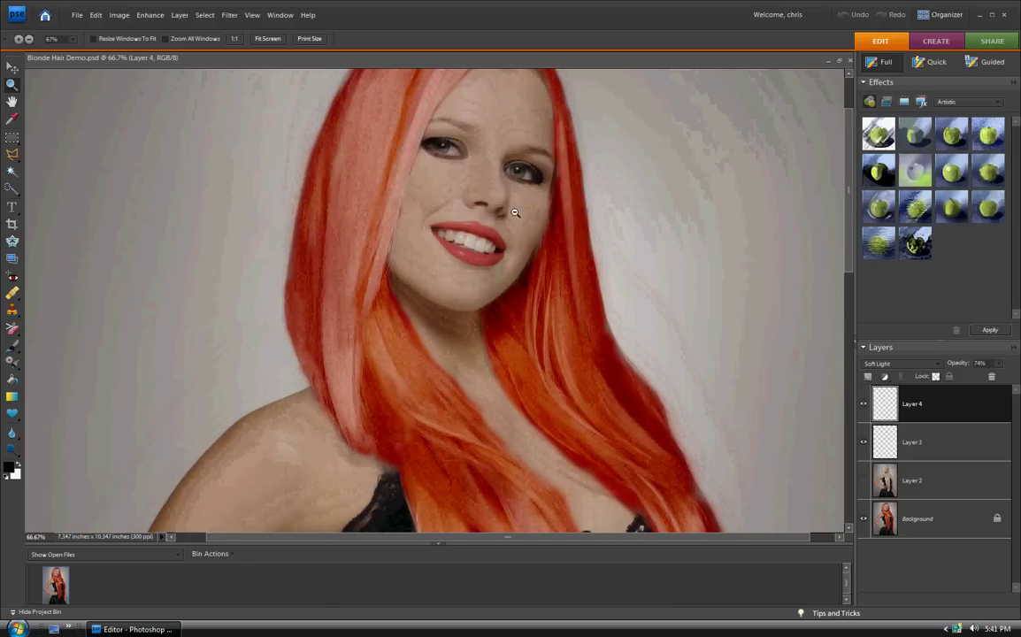
alt+click(514, 208)
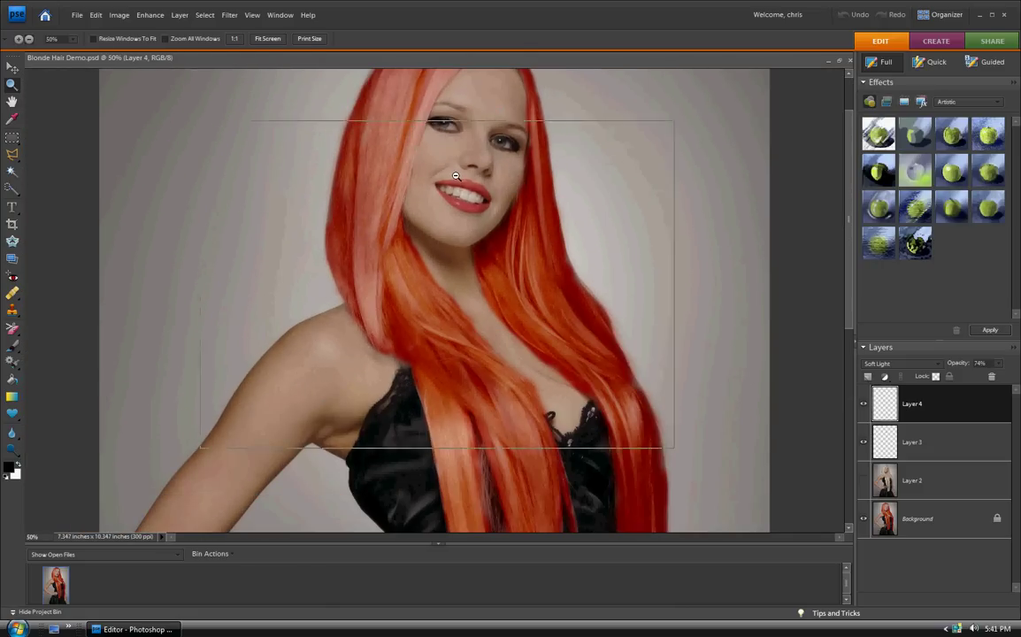
alt+click(478, 236)
alt+click(478, 236)
click(454, 238)
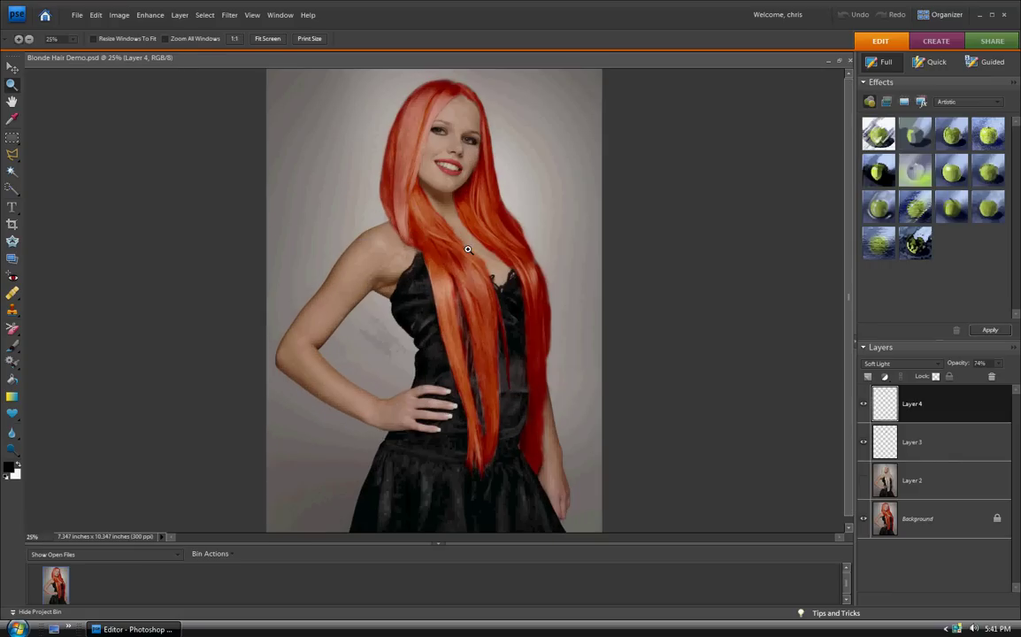
click(863, 405)
click(864, 443)
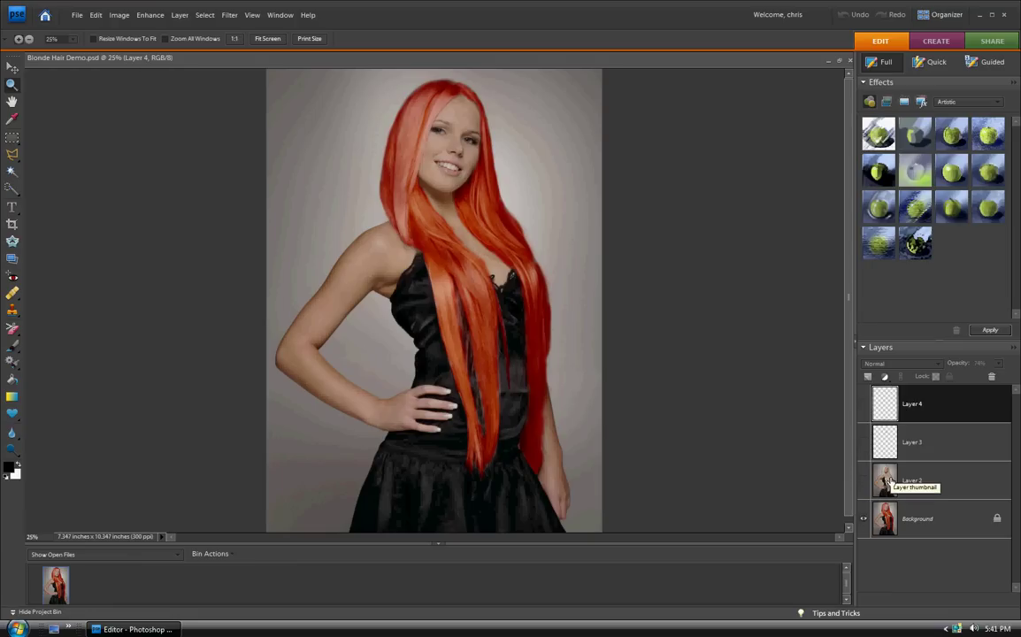
Step: Delete the Background, Layer 3 and Layer 4 layers
right_click(886, 518)
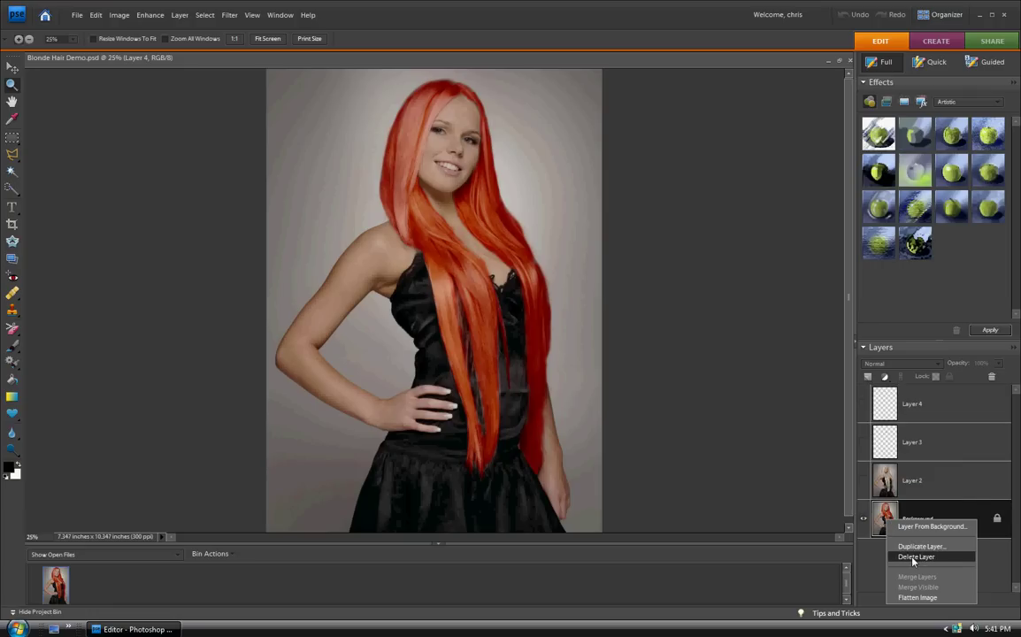
click(895, 549)
right_click(906, 442)
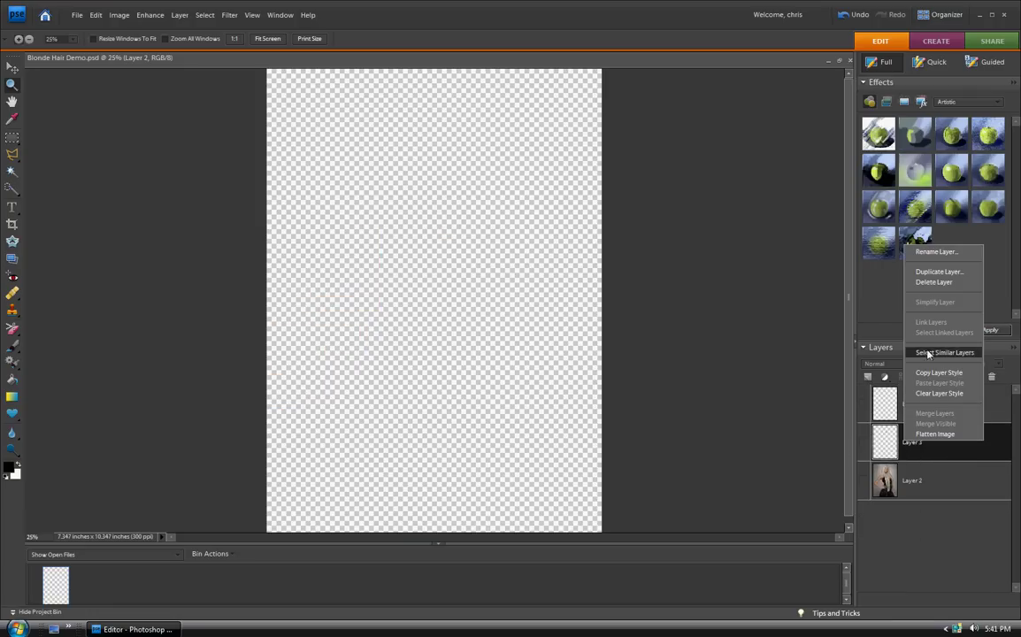
click(934, 281)
right_click(893, 405)
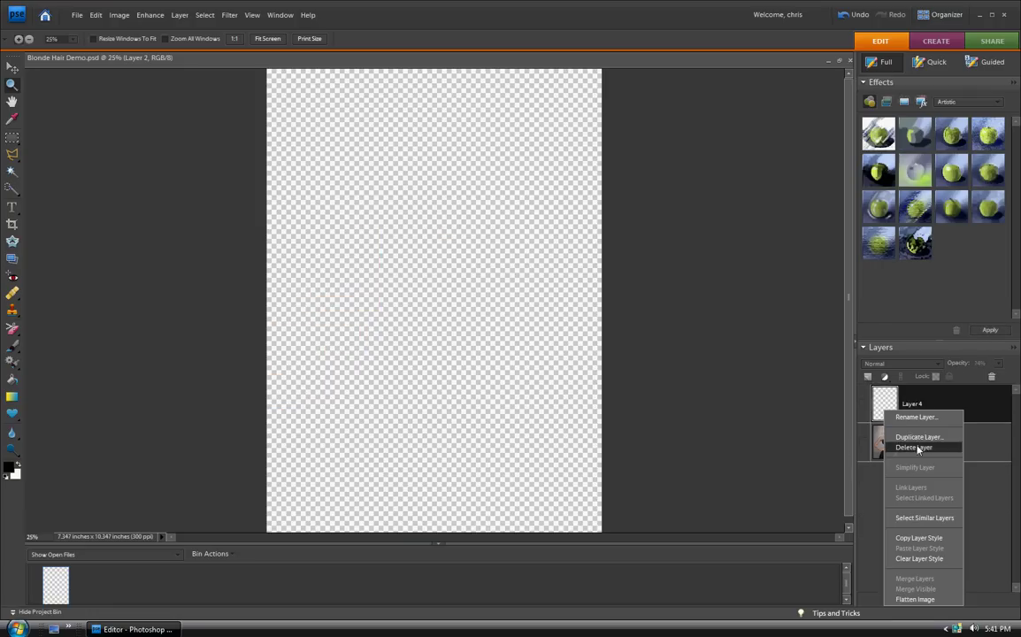
click(898, 440)
Step: Make Layer 2 visible and zoom in on the woman's face
click(865, 405)
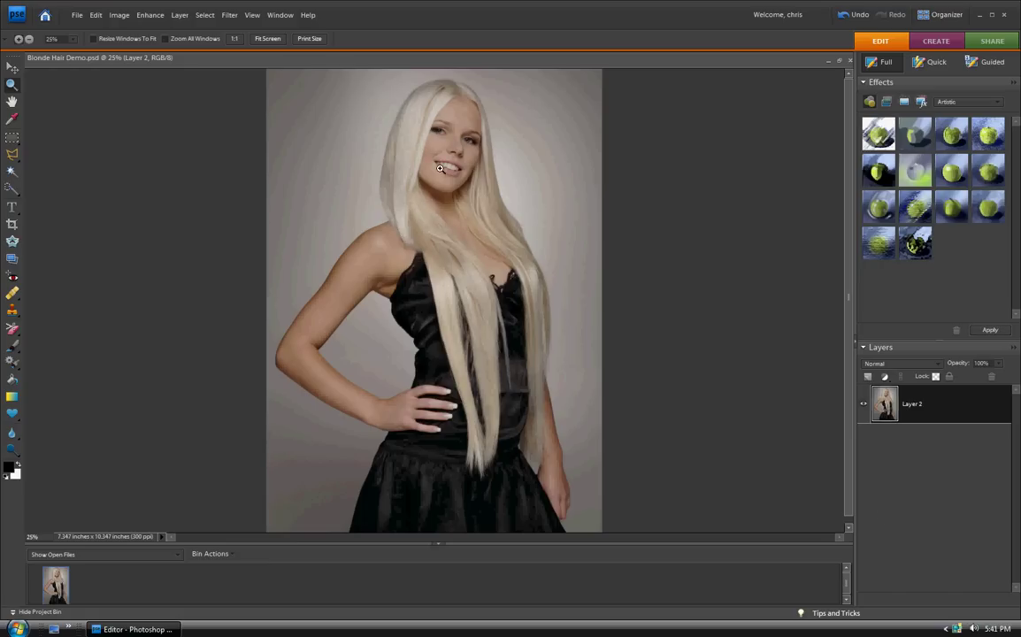
click(404, 156)
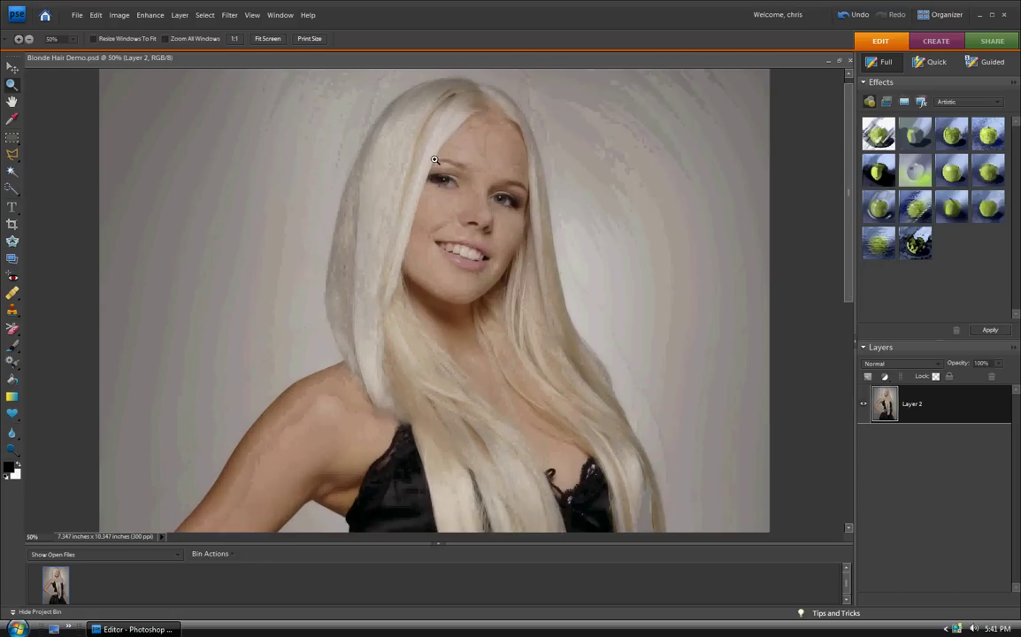
click(432, 209)
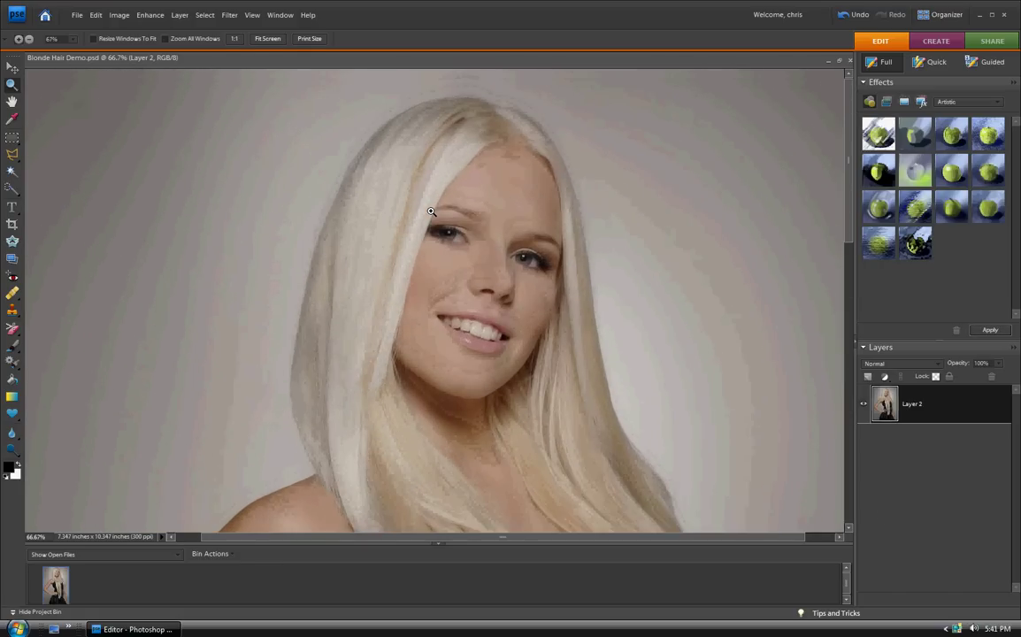
Step: Add an empty Layer 3 and set the foreground colour to dark purple #400052
click(868, 377)
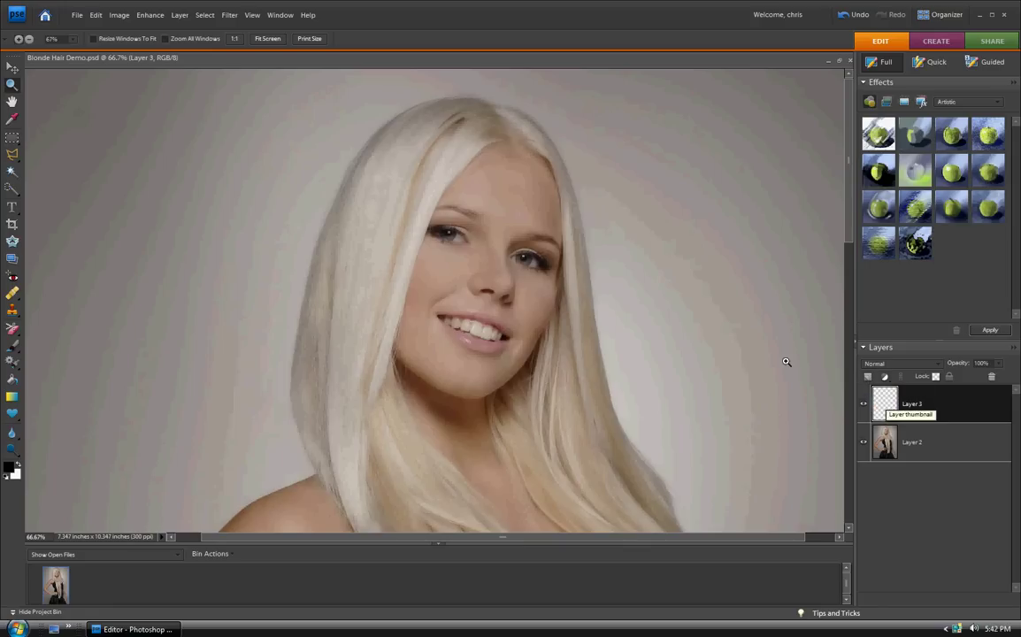
click(11, 345)
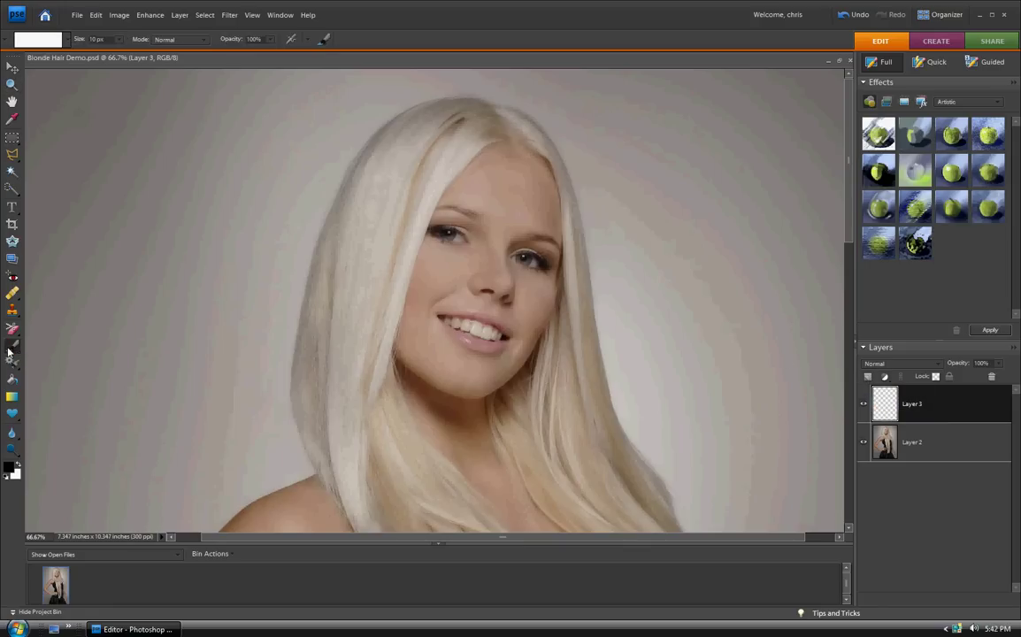
click(11, 468)
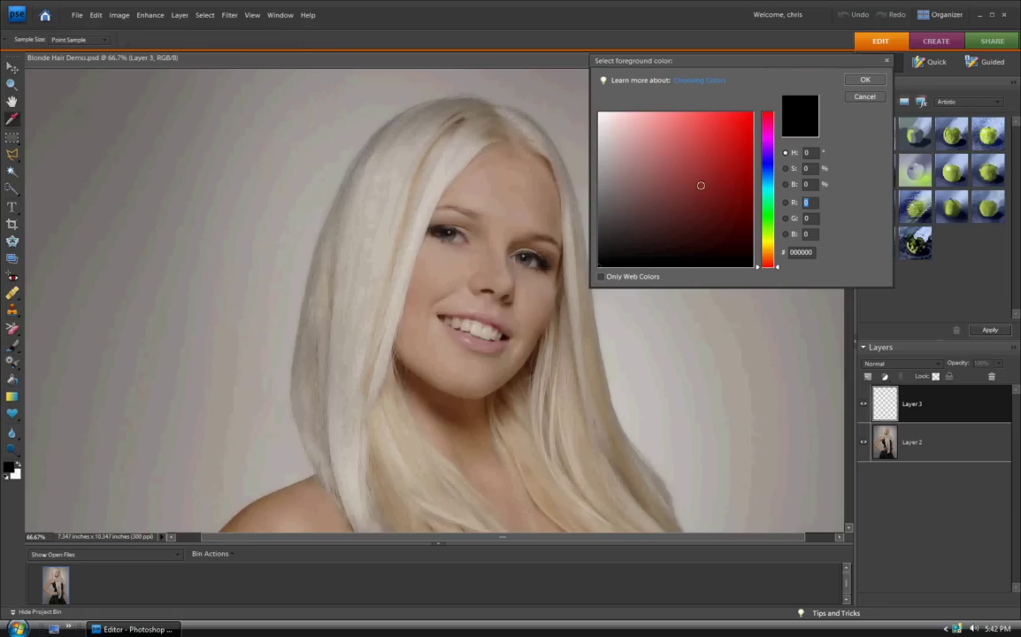
drag(707, 168, 737, 149)
mouse_move(769, 186)
mouse_down()
mouse_move(766, 161)
mouse_move(770, 232)
mouse_move(772, 166)
mouse_move(760, 144)
mouse_up()
click(747, 171)
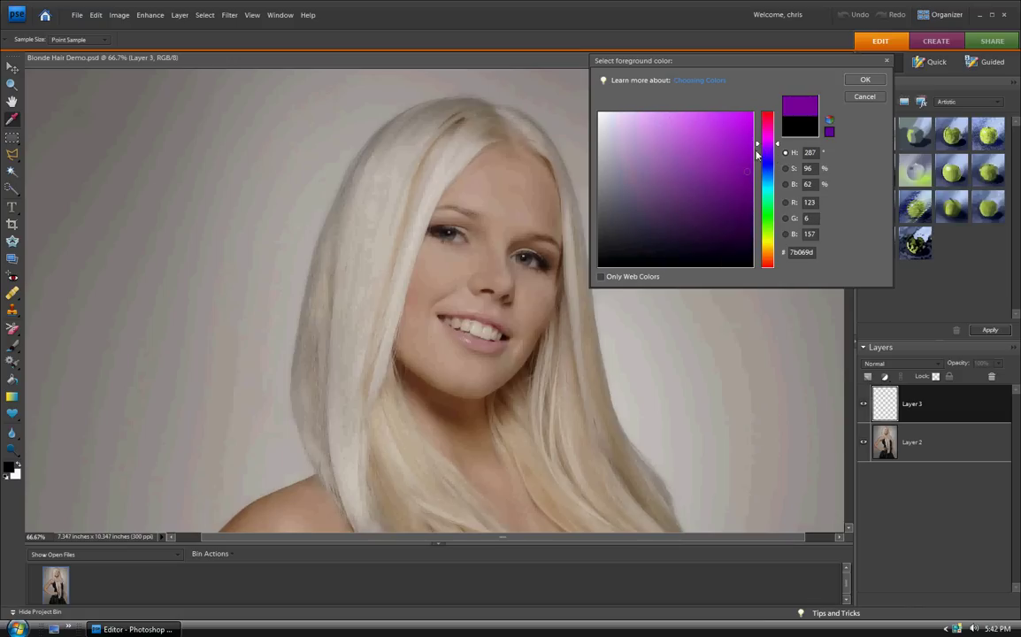
click(755, 217)
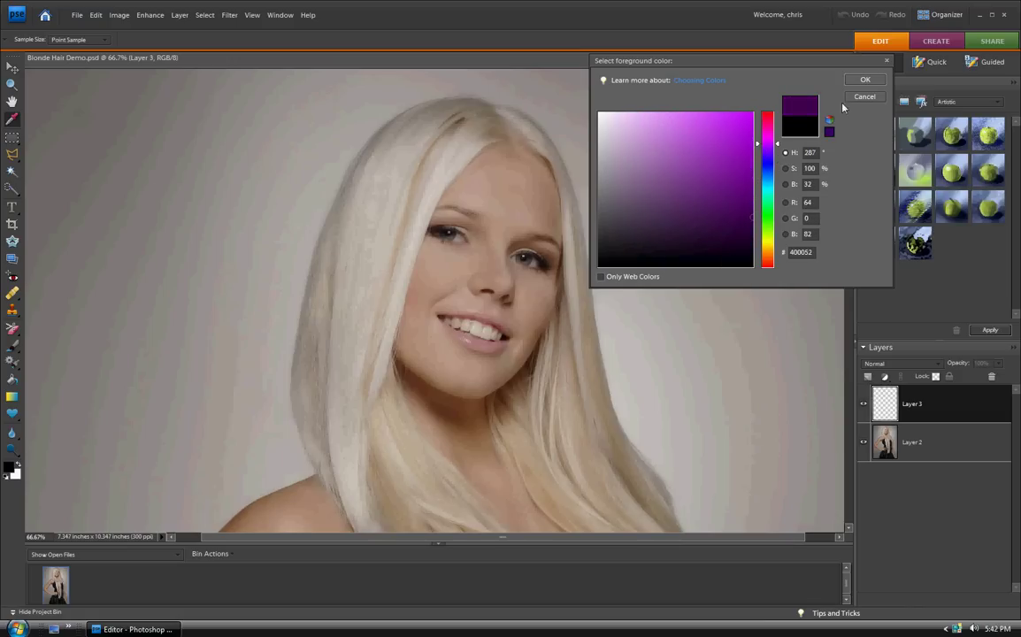
click(862, 82)
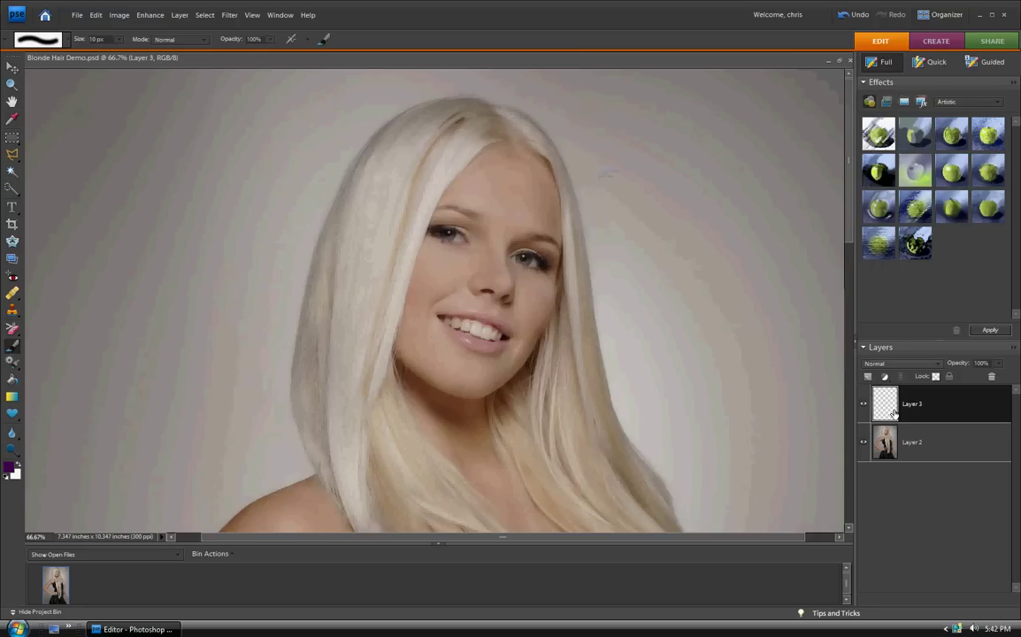
Step: Set Layer 3 to Soft Light and paint purple on the upper-left hair with a 200 px soft brush
click(904, 365)
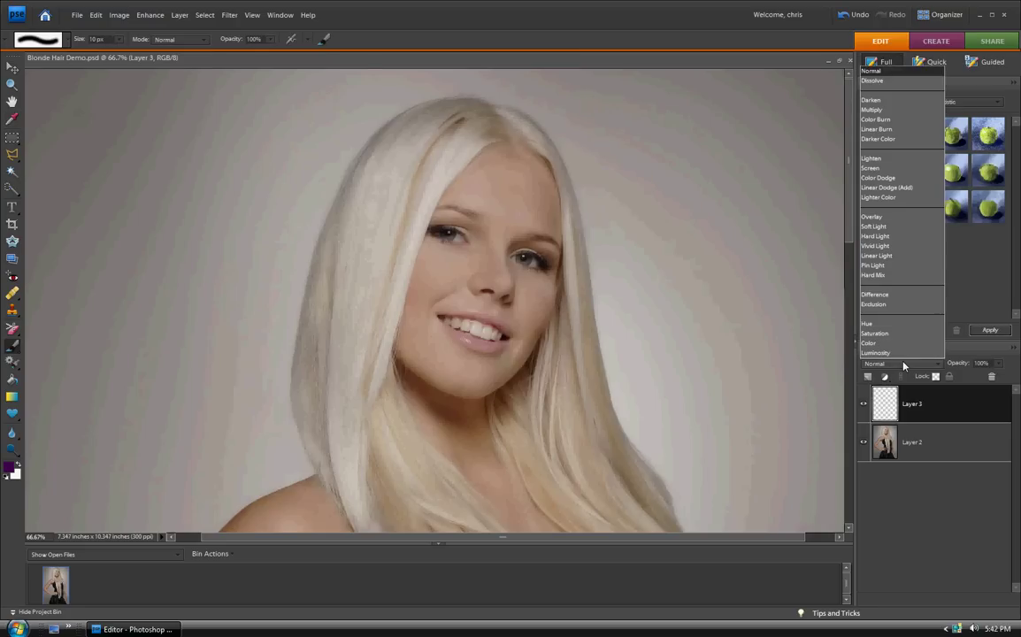
click(892, 229)
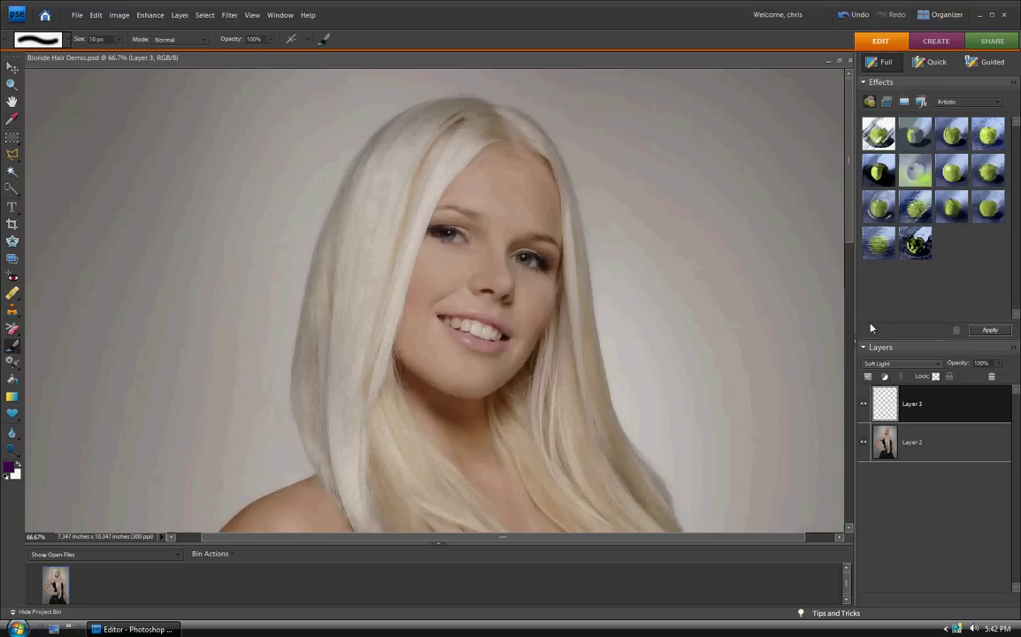
click(50, 40)
click(94, 125)
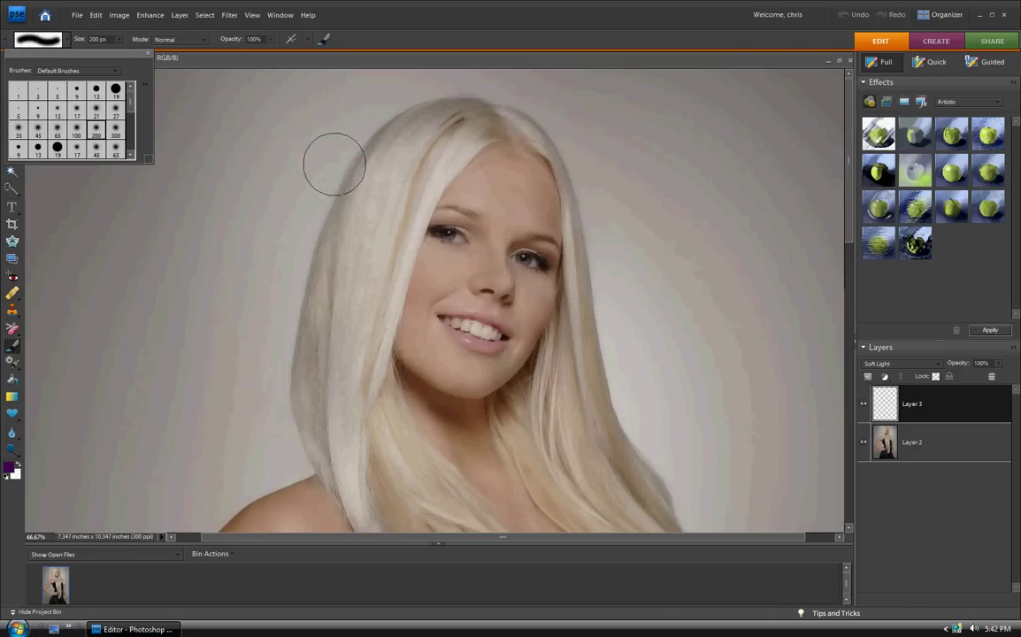
click(398, 168)
mouse_move(398, 169)
mouse_down()
mouse_move(408, 152)
mouse_move(418, 188)
mouse_move(358, 214)
mouse_move(376, 197)
mouse_move(338, 150)
mouse_move(329, 157)
mouse_move(343, 134)
mouse_move(435, 126)
mouse_move(388, 120)
mouse_move(406, 130)
mouse_move(433, 114)
mouse_move(480, 111)
mouse_move(421, 196)
mouse_move(389, 173)
mouse_move(406, 224)
mouse_move(376, 191)
mouse_move(388, 276)
mouse_move(382, 201)
mouse_move(353, 255)
mouse_move(323, 184)
mouse_move(310, 190)
mouse_move(300, 223)
mouse_move(346, 205)
mouse_up()
key(bracketleft)
key(bracketleft)
key(bracketleft)
key(bracketleft)
key(bracketleft)
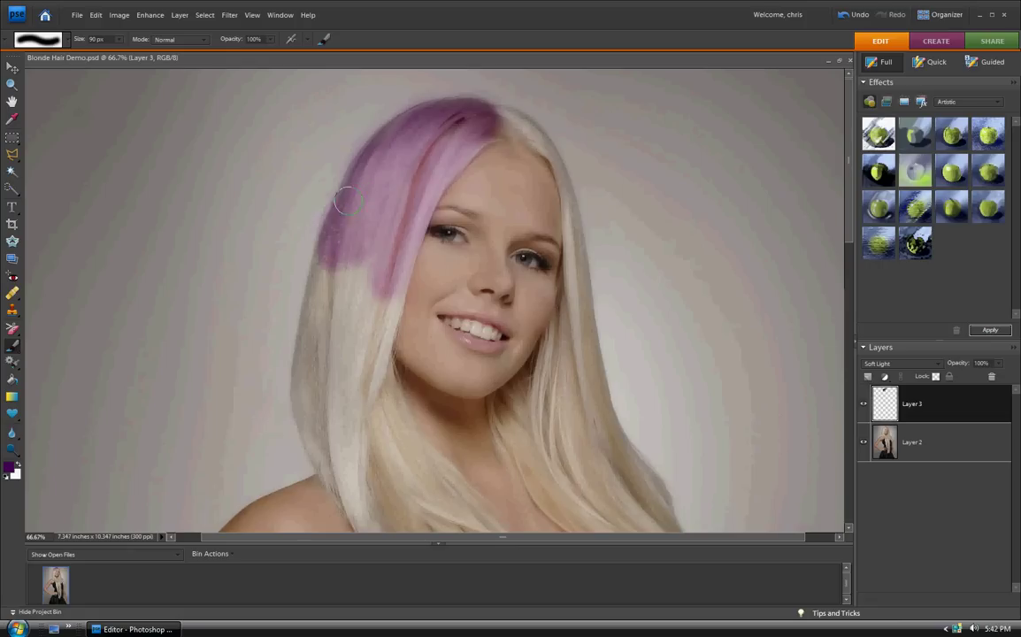
Step: Extend the purple tint down the left hair strand and over the crown with a 150 px brush
scroll(339, 290, down, 2)
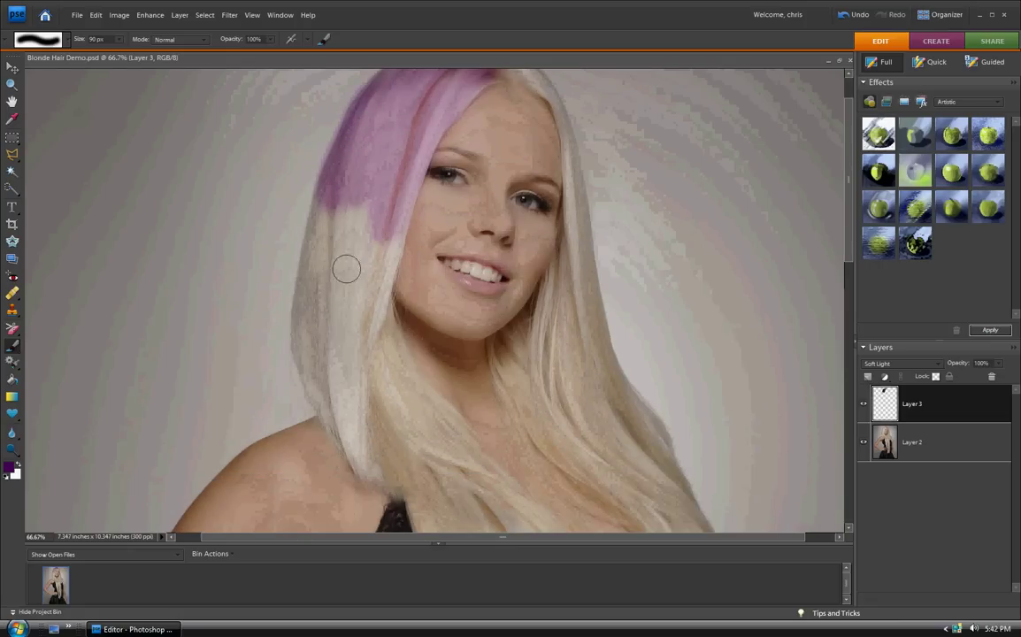
mouse_move(333, 210)
mouse_down()
mouse_move(345, 235)
mouse_move(375, 207)
mouse_move(381, 279)
mouse_move(392, 236)
mouse_move(354, 310)
mouse_move(355, 272)
mouse_move(341, 264)
mouse_move(316, 293)
mouse_move(315, 255)
mouse_move(306, 342)
mouse_move(341, 427)
mouse_move(324, 411)
mouse_move(312, 372)
mouse_move(335, 303)
mouse_move(334, 389)
mouse_move(349, 356)
mouse_move(360, 357)
mouse_move(375, 299)
mouse_move(379, 364)
mouse_move(401, 371)
mouse_move(395, 396)
mouse_move(352, 389)
mouse_move(334, 409)
mouse_move(372, 458)
mouse_move(357, 454)
mouse_move(384, 477)
mouse_move(387, 425)
mouse_move(394, 443)
mouse_move(399, 411)
mouse_move(379, 341)
mouse_move(415, 408)
mouse_move(427, 419)
mouse_move(413, 392)
mouse_move(443, 413)
mouse_up()
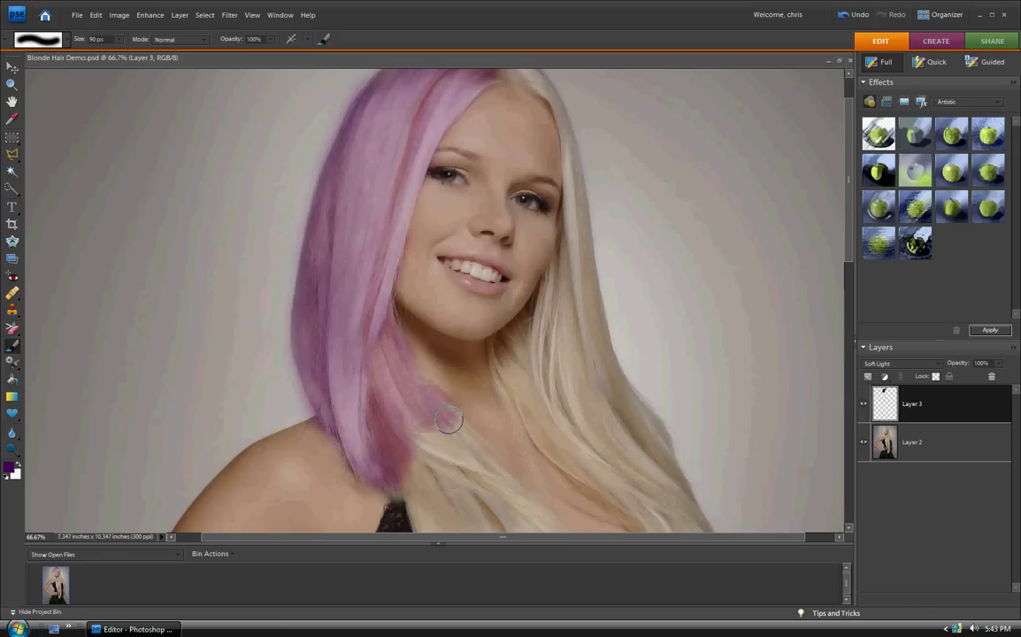
scroll(434, 389, down, 5)
mouse_move(423, 359)
mouse_down()
mouse_move(402, 300)
mouse_move(423, 291)
mouse_move(492, 365)
mouse_move(446, 390)
mouse_move(433, 425)
mouse_move(447, 447)
mouse_move(471, 403)
mouse_move(411, 426)
mouse_move(462, 492)
mouse_move(467, 341)
mouse_move(455, 318)
mouse_move(548, 442)
mouse_move(542, 462)
mouse_move(471, 422)
mouse_move(488, 429)
mouse_up()
scroll(530, 371, up, 5)
mouse_move(556, 195)
mouse_down()
mouse_move(497, 100)
mouse_move(483, 109)
mouse_move(527, 123)
mouse_up()
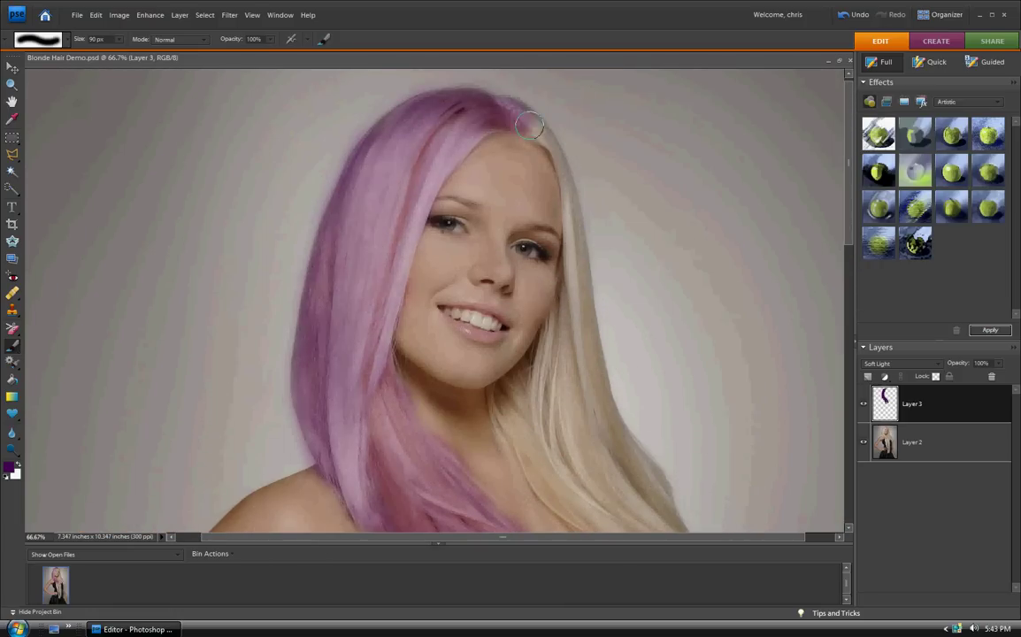
Step: Try Overlay blending and lower opacity, then return the hair layer to Soft Light
click(895, 364)
click(884, 217)
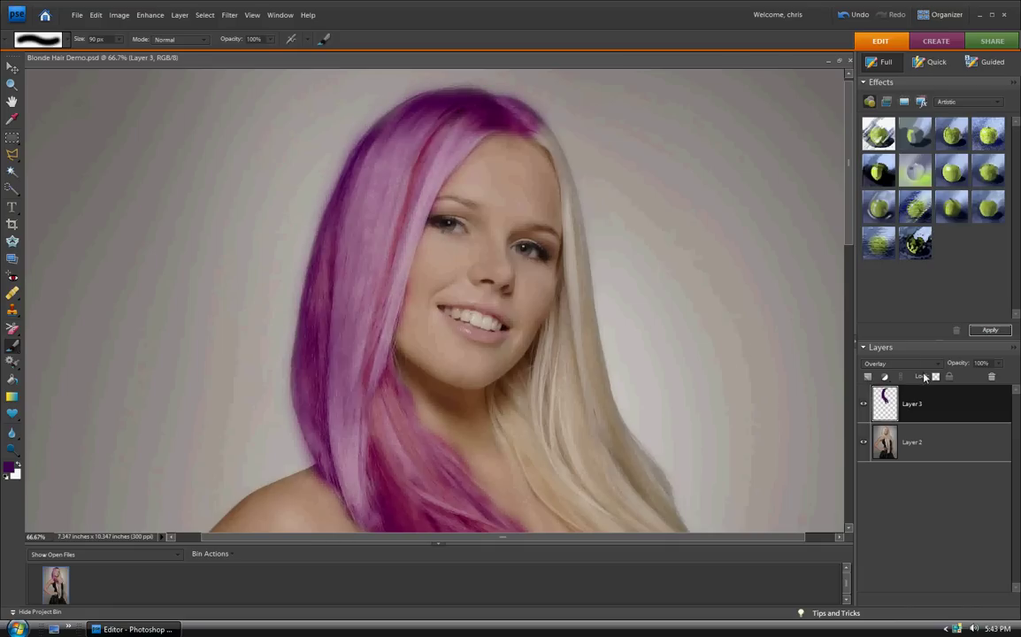
drag(961, 366, 1017, 370)
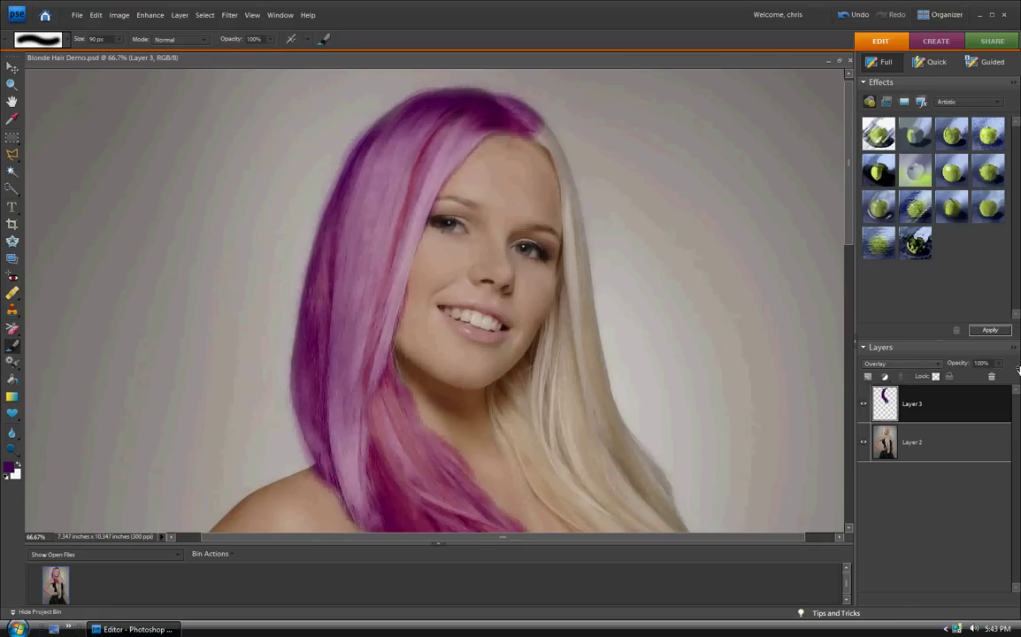
click(913, 364)
click(877, 227)
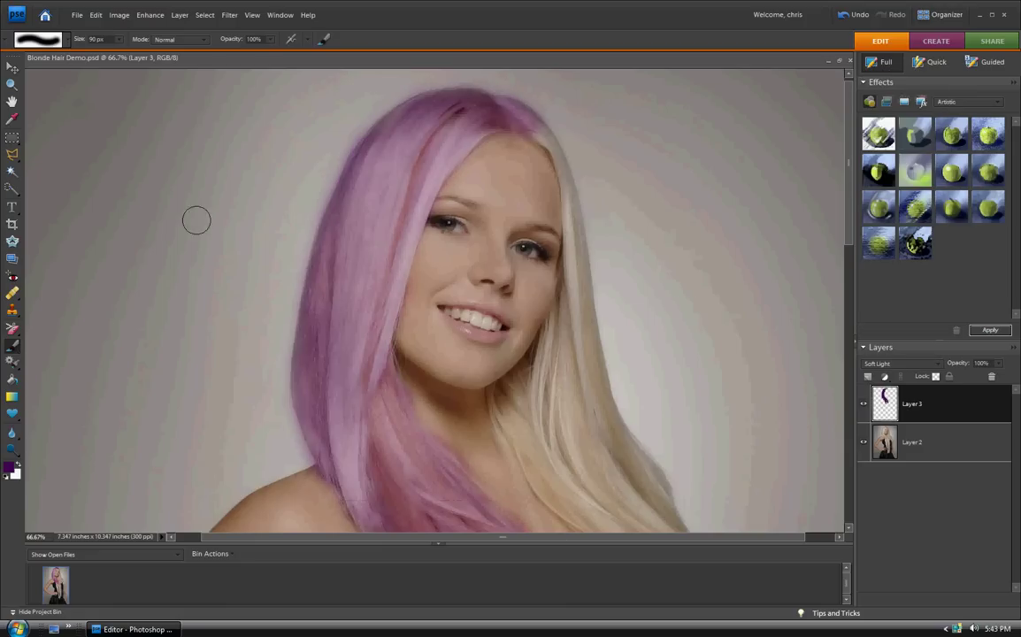
click(11, 80)
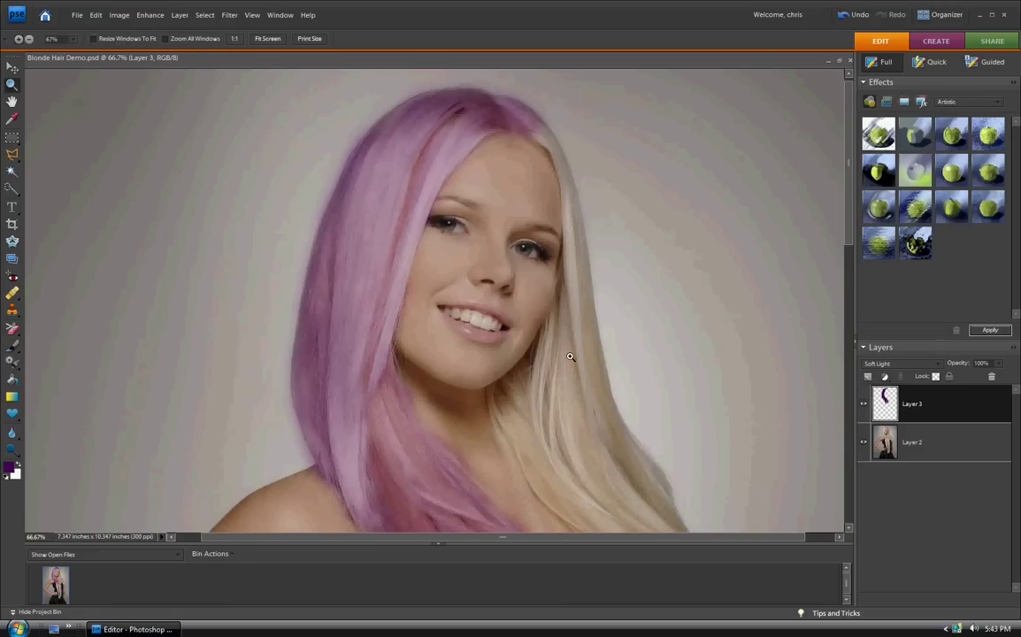
Step: Add a new Layer 4 for the lips and zoom to 200% on the mouth
click(870, 378)
click(502, 320)
click(484, 329)
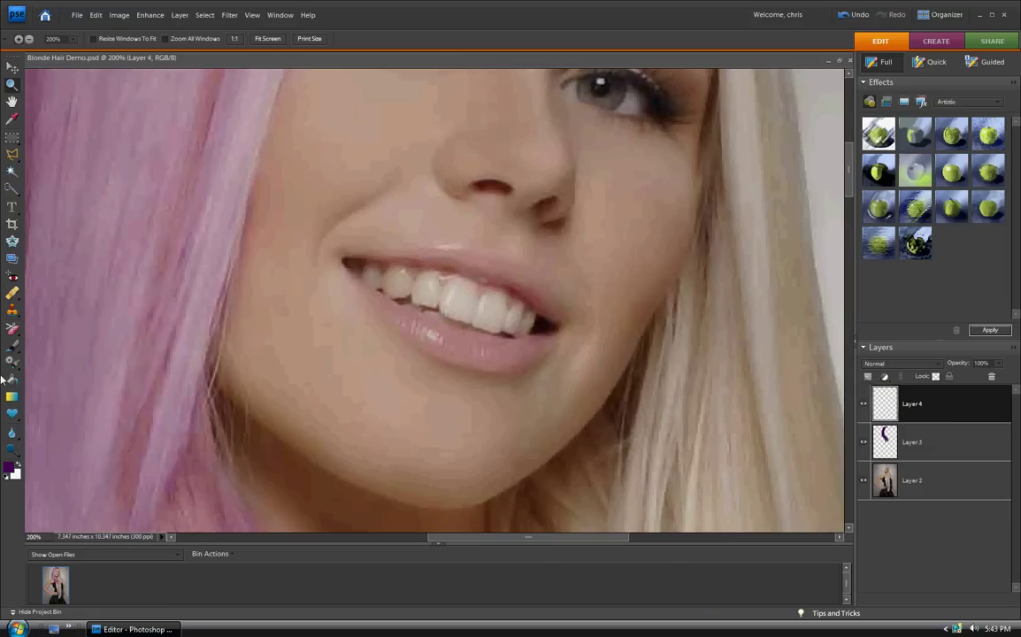
Step: Set the foreground colour to dark red #550303
click(10, 466)
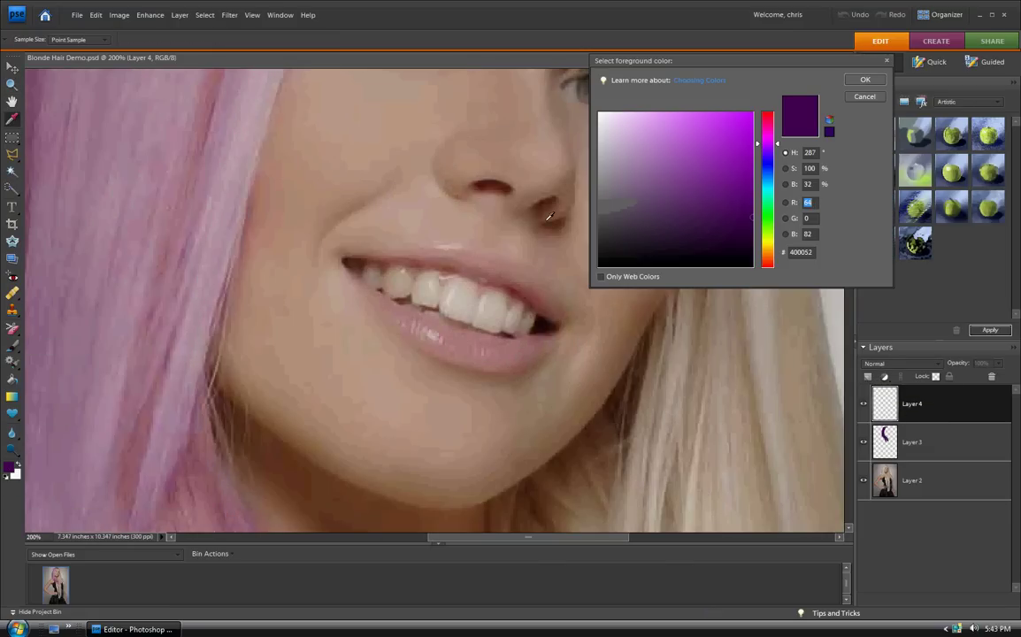
click(689, 225)
drag(763, 153, 762, 108)
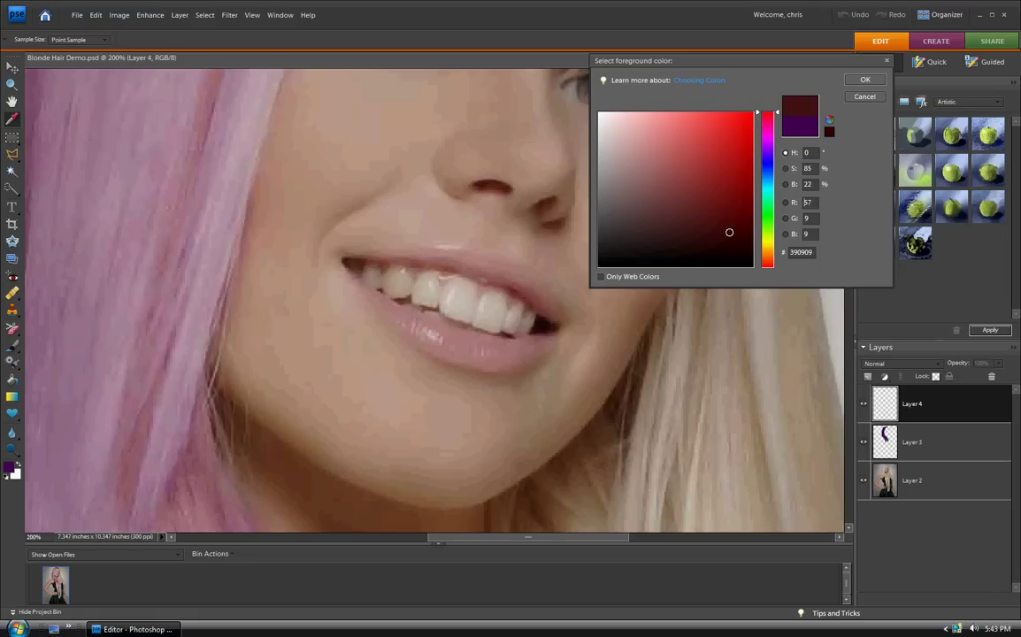
click(742, 218)
drag(742, 219, 747, 215)
click(863, 81)
Step: Set Layer 4's blend mode to Soft Light
click(900, 364)
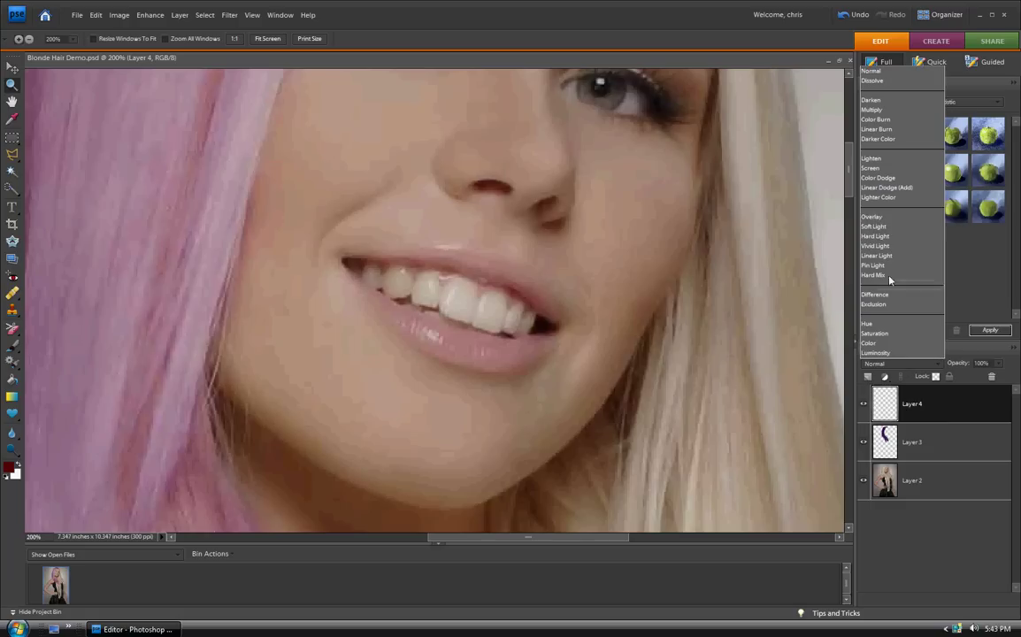
click(885, 227)
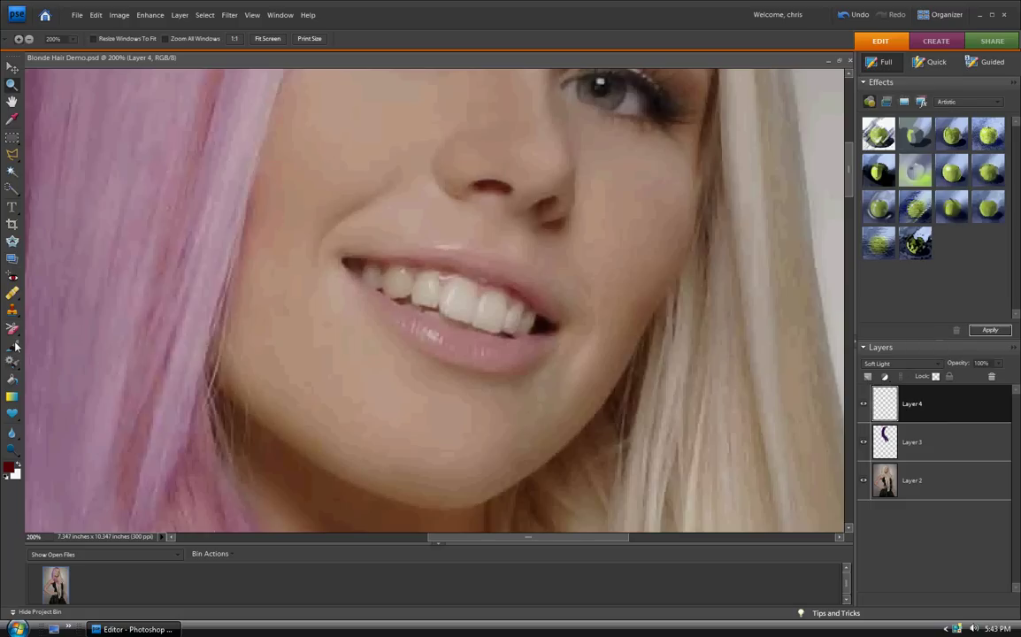
click(12, 345)
click(62, 44)
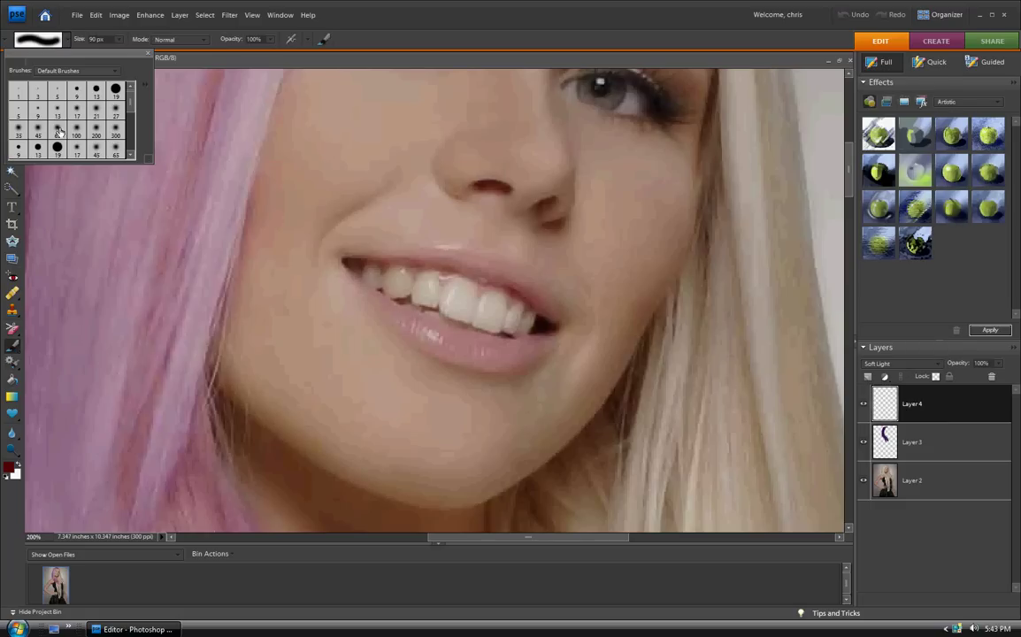
Step: Paint dark red over the lips with a 45 px soft brush, shrinking to 40 and 15 px
click(35, 130)
key(bracketleft)
key(bracketleft)
key(bracketleft)
key(bracketleft)
mouse_move(414, 332)
mouse_down()
mouse_move(484, 359)
mouse_move(428, 340)
mouse_move(382, 306)
mouse_move(439, 338)
mouse_move(496, 350)
mouse_move(487, 354)
mouse_move(493, 360)
mouse_move(525, 355)
mouse_move(503, 348)
mouse_move(556, 343)
mouse_up()
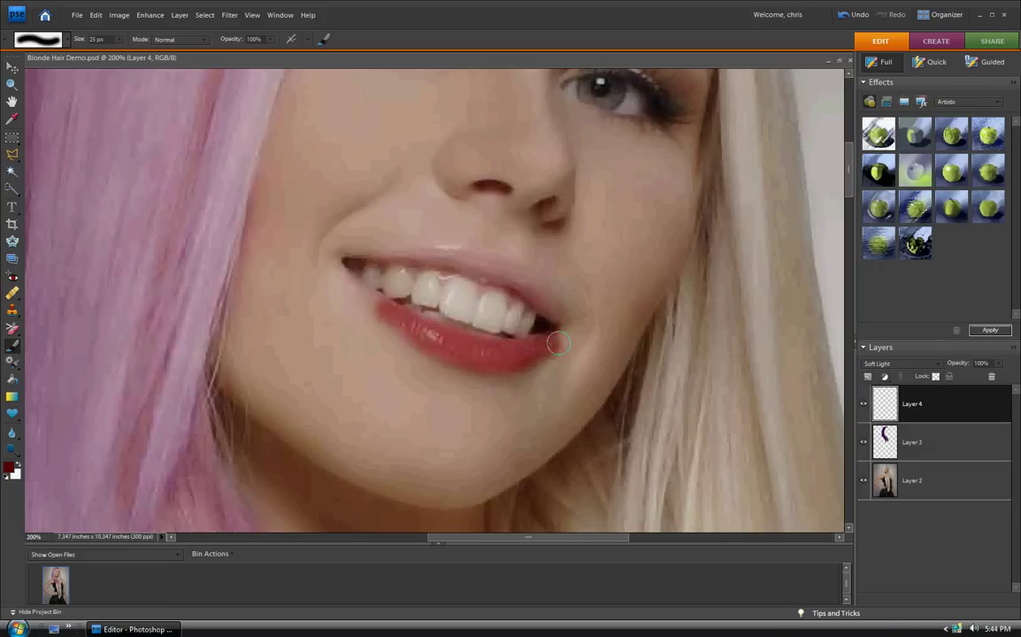
key(bracketleft)
drag(382, 309, 342, 269)
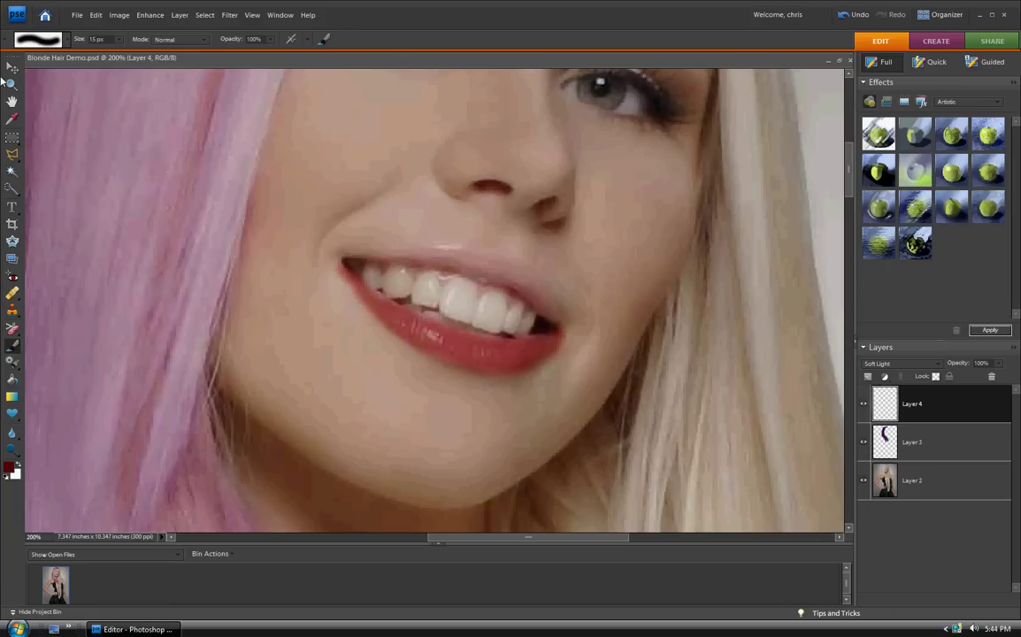
Step: Zoom out to 25% to view the whole figure down to the skirt
click(11, 84)
click(28, 39)
click(292, 273)
click(292, 274)
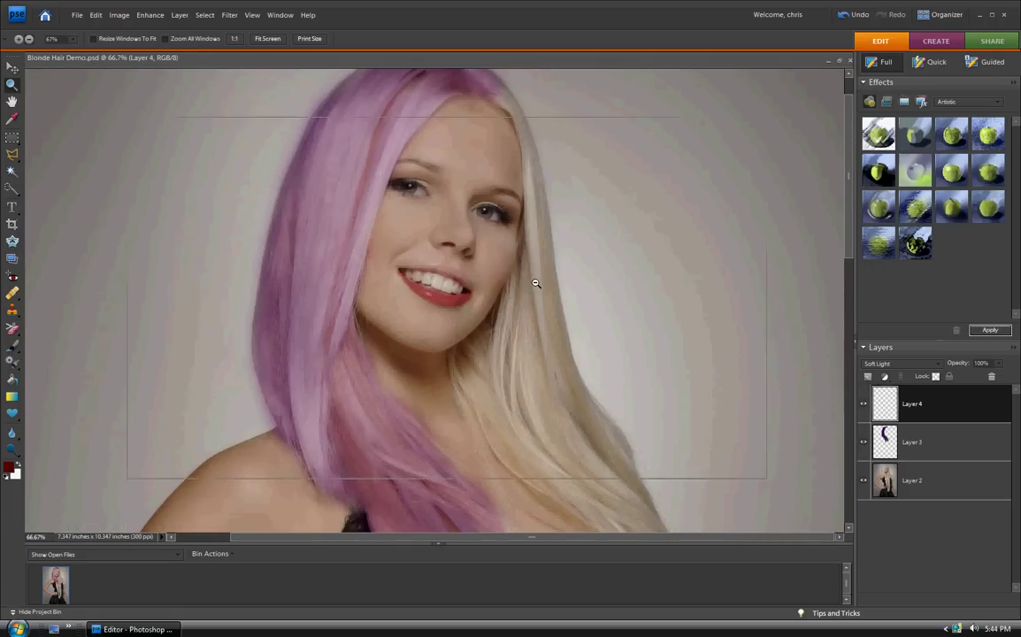
click(538, 288)
click(606, 369)
click(602, 364)
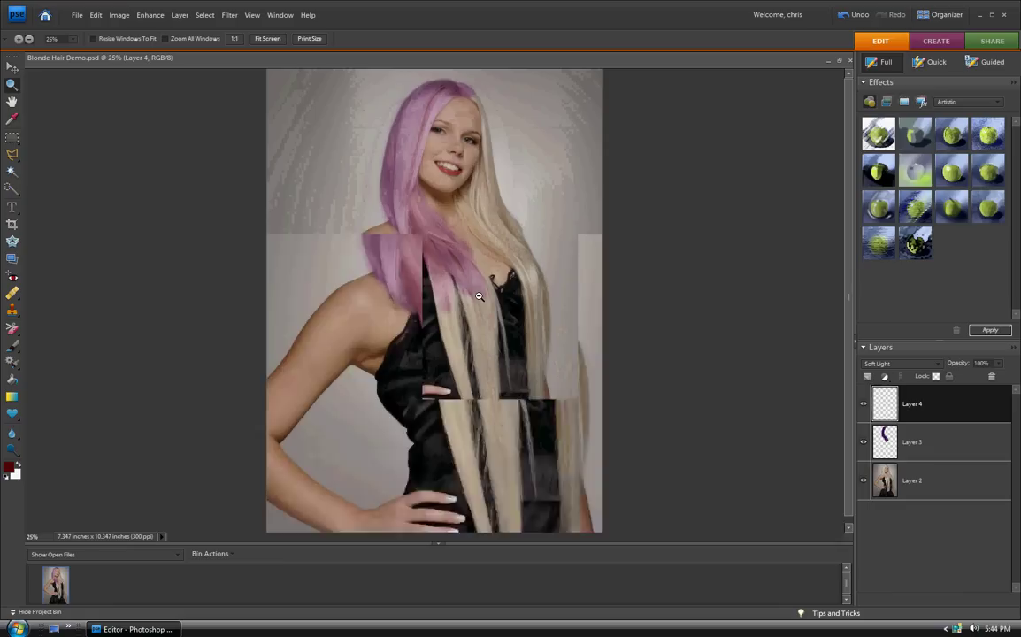